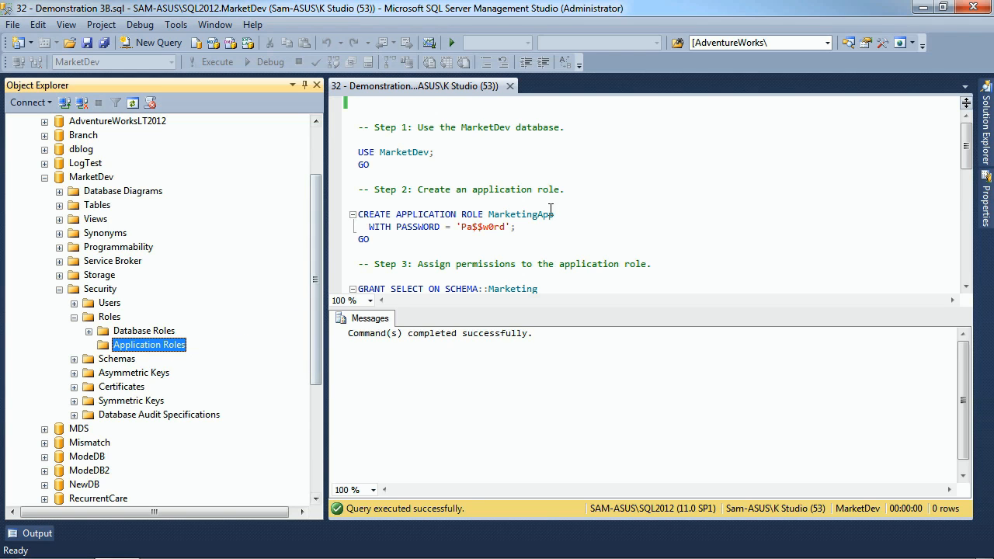
Step: Start a new application role in the MarketDev database and name it Managers
left_click(551, 251)
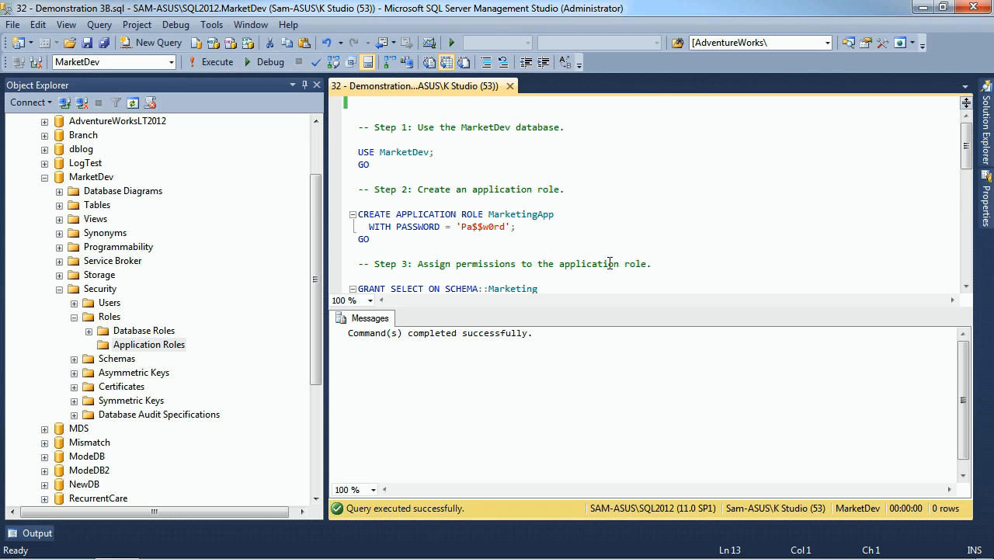
right_click(128, 347)
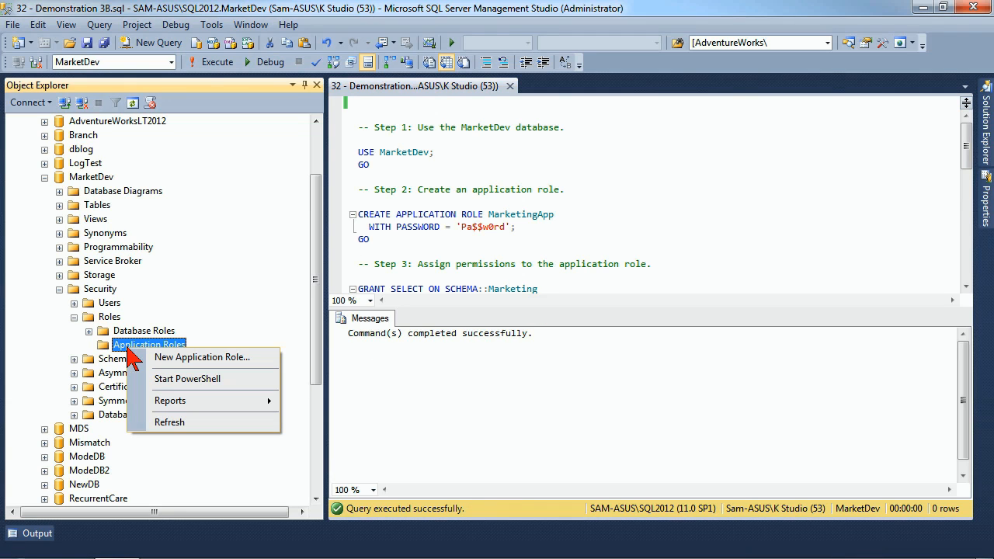
left_click(241, 359)
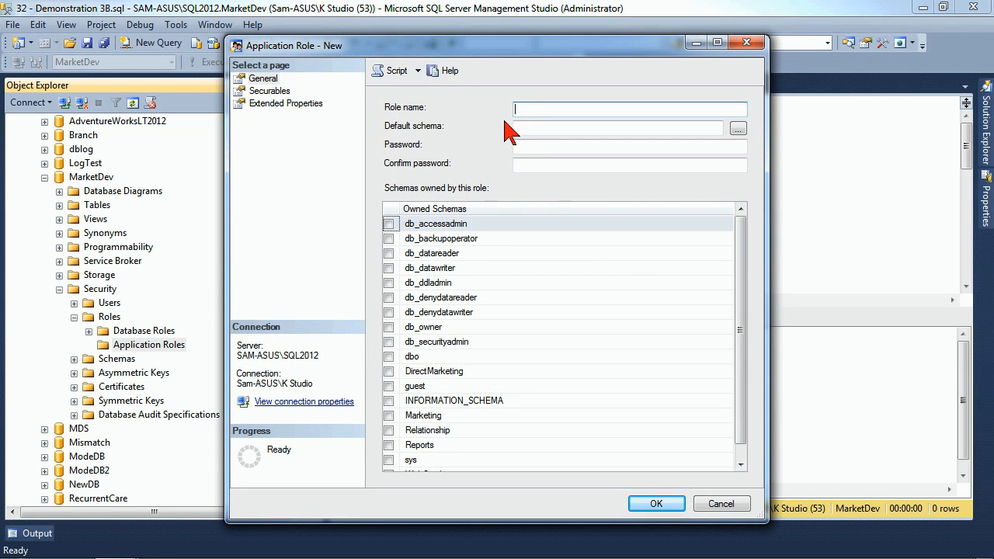
type("Manager")
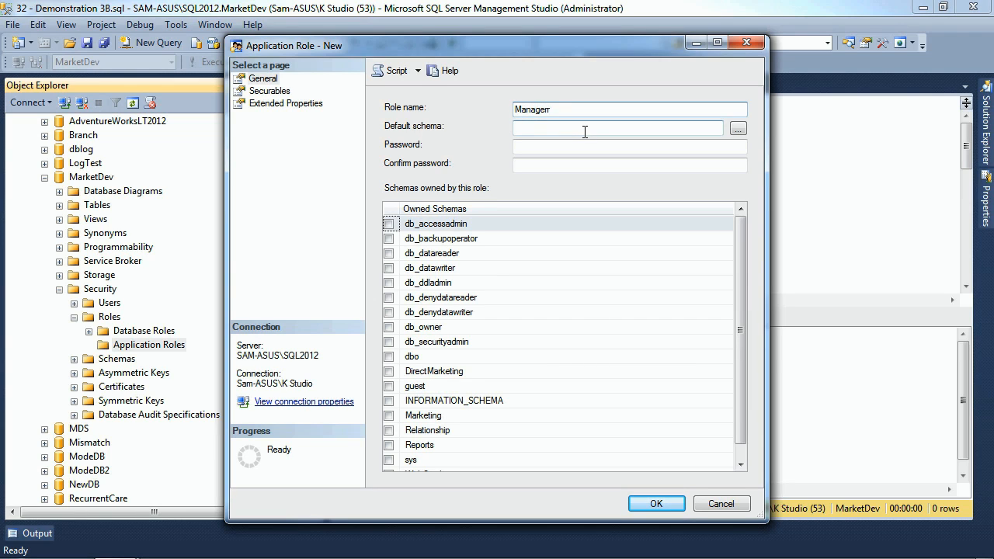
type("s")
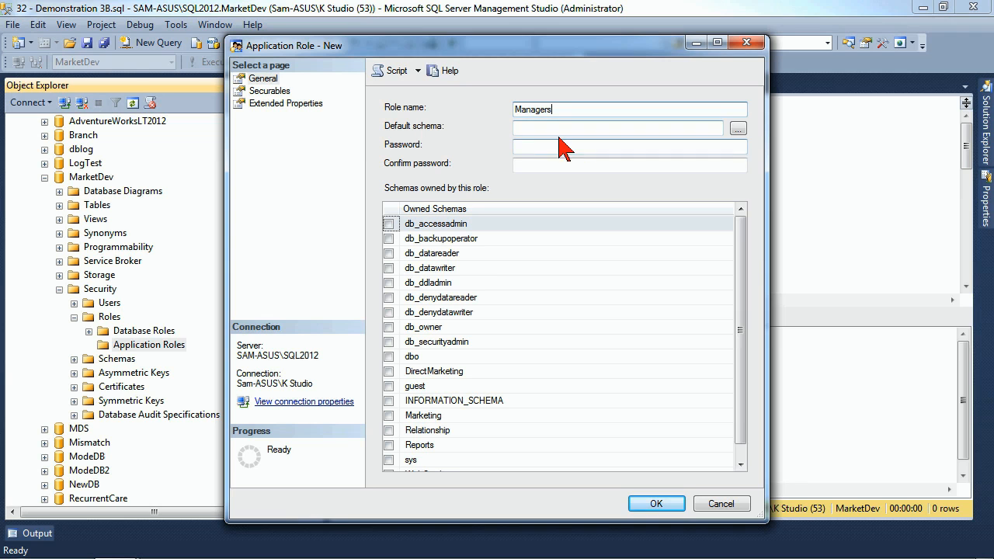
Step: Browse the available schemas and set Marketing as the Managers role's default schema
left_click(738, 128)
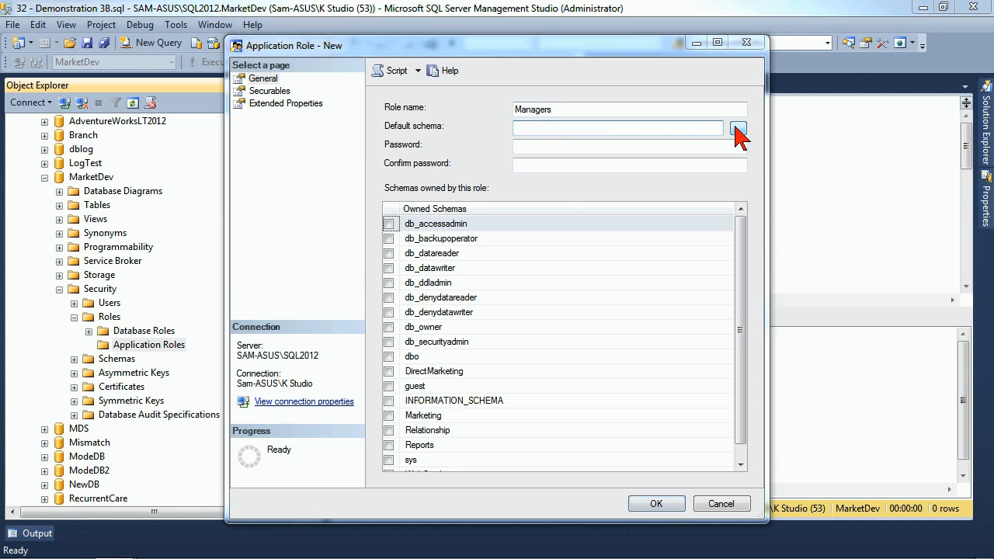
left_click(347, 194)
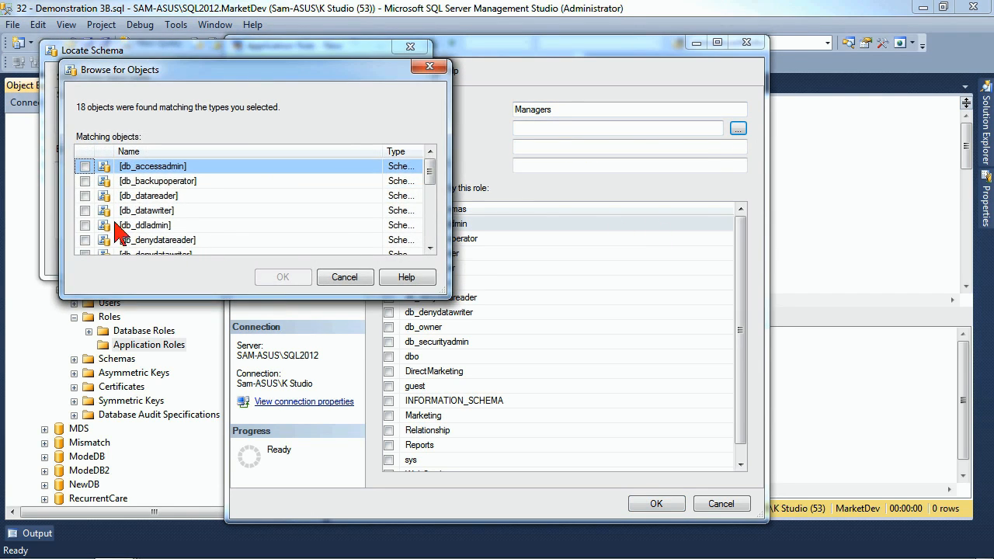
left_click_drag(428, 175, 428, 222)
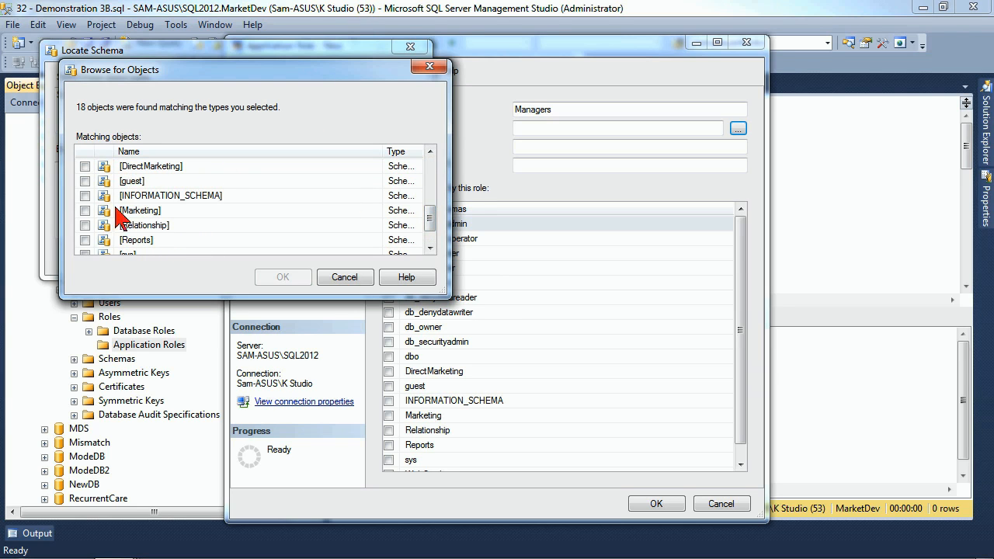
left_click(430, 248)
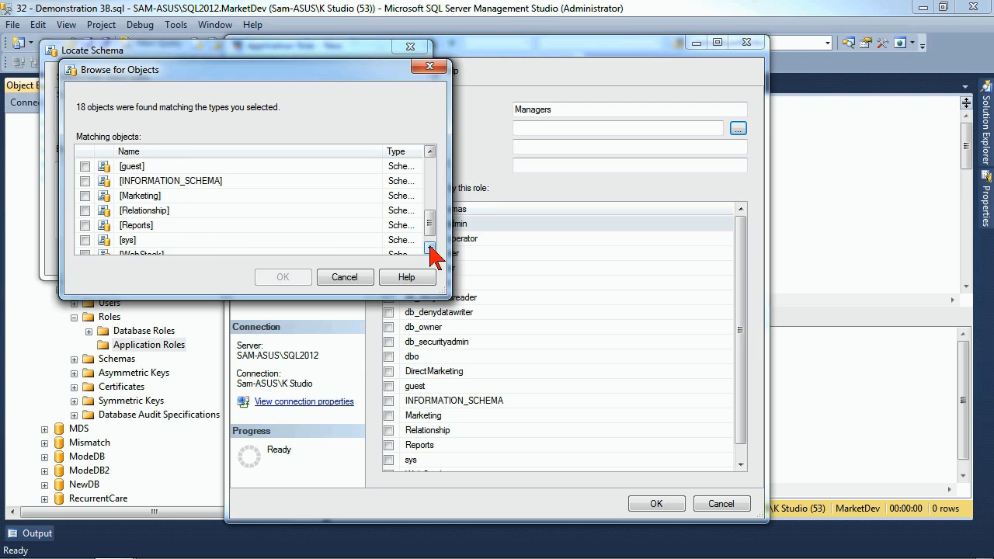
left_click(430, 247)
left_click_drag(428, 236, 421, 225)
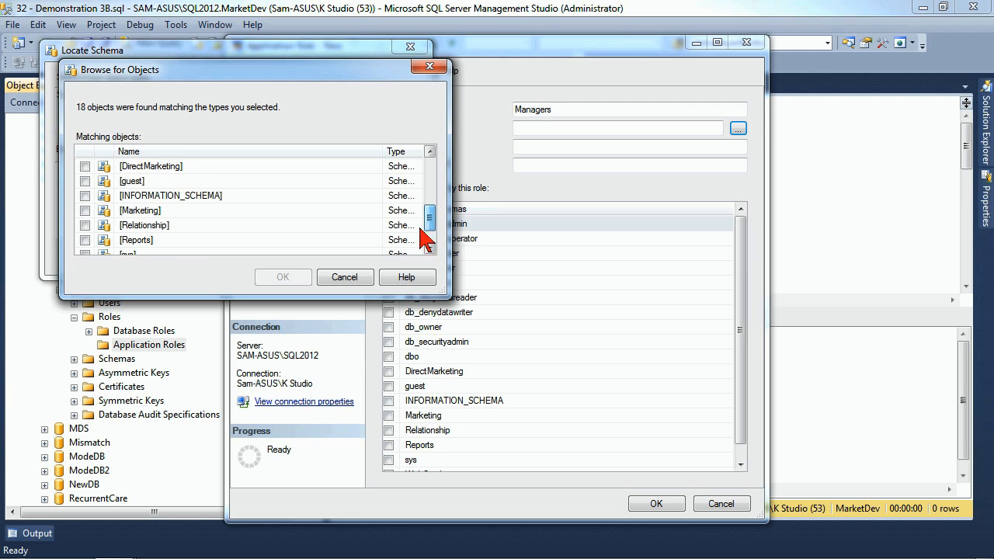
left_click(85, 210)
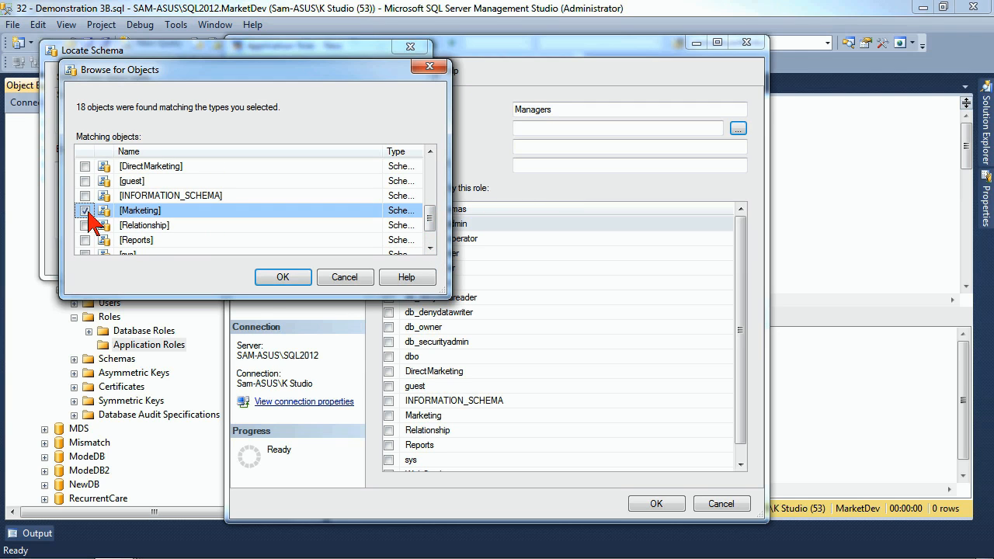
left_click(262, 274)
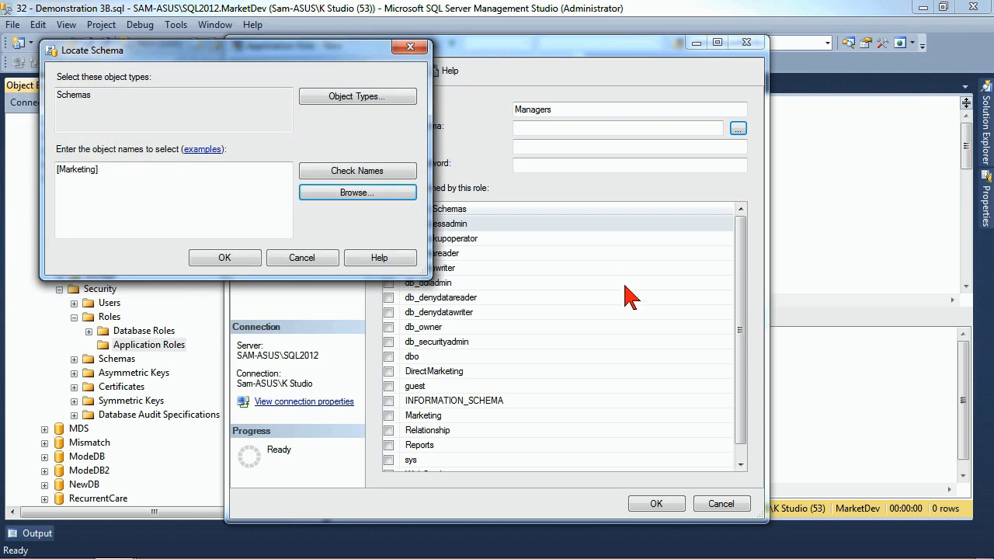
left_click(241, 259)
double_click(533, 107)
double_click(544, 127)
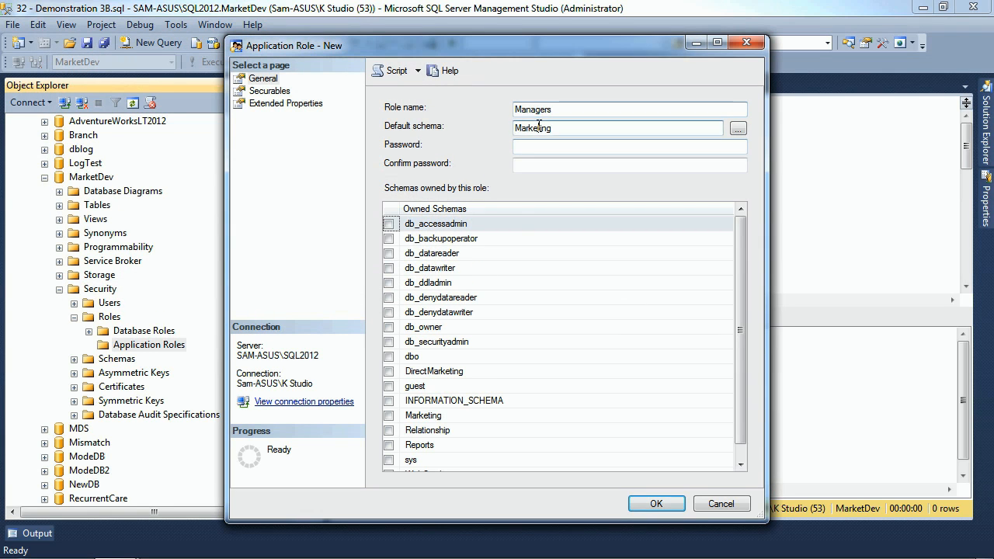
Step: Enter the application role's password and confirm it
left_click(564, 148)
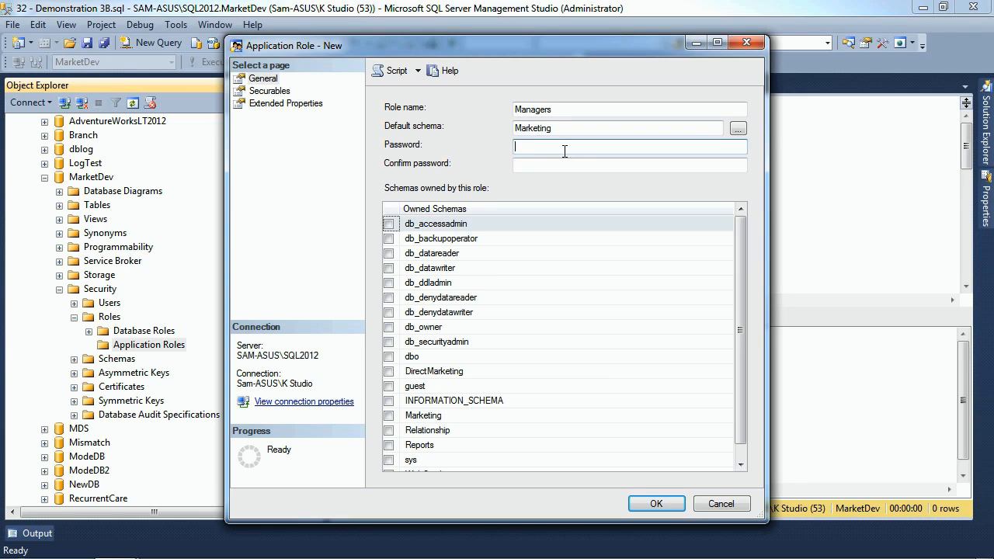
type("*******")
left_click(562, 163)
type("*****")
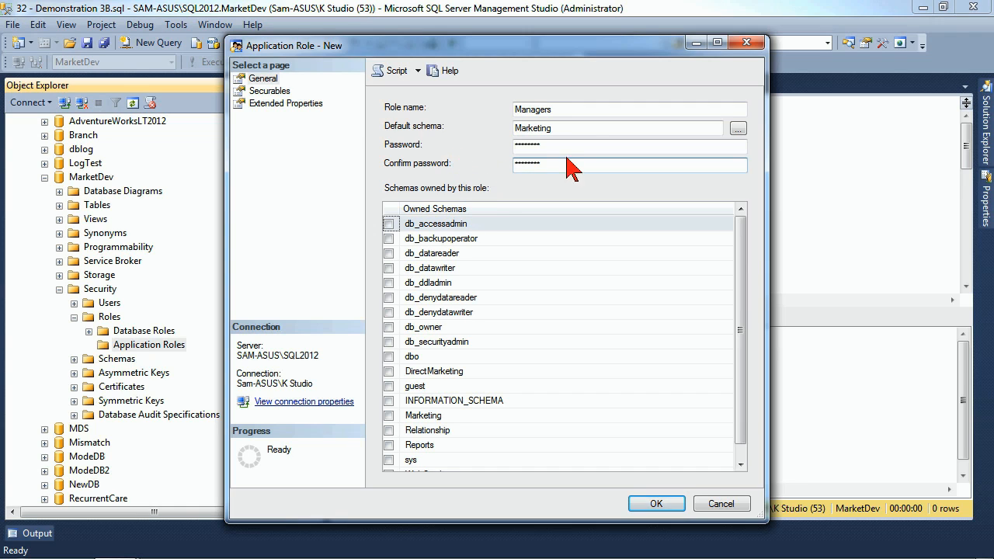
Step: Add all objects of the Tables type to the Managers role's securables and look through the listed tables
left_click(269, 92)
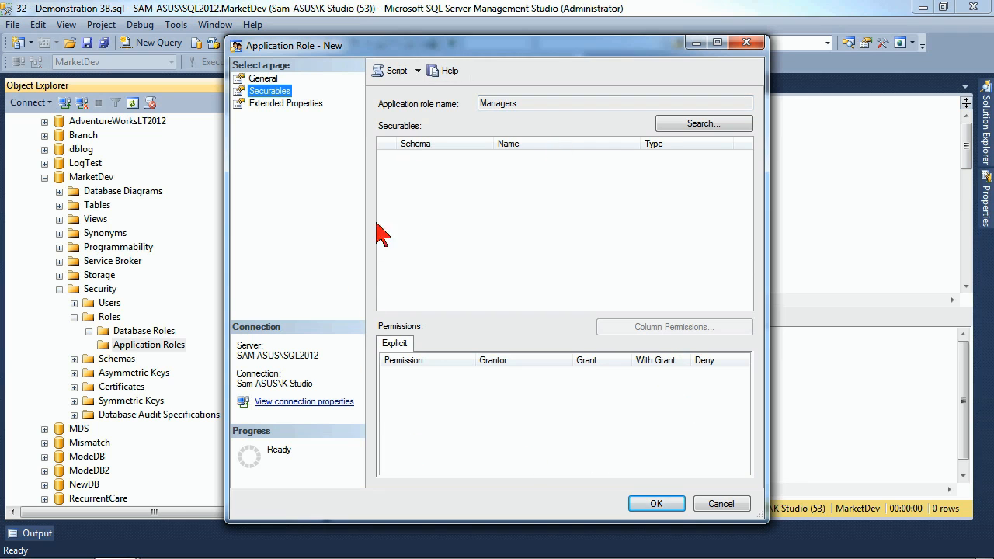
left_click(676, 124)
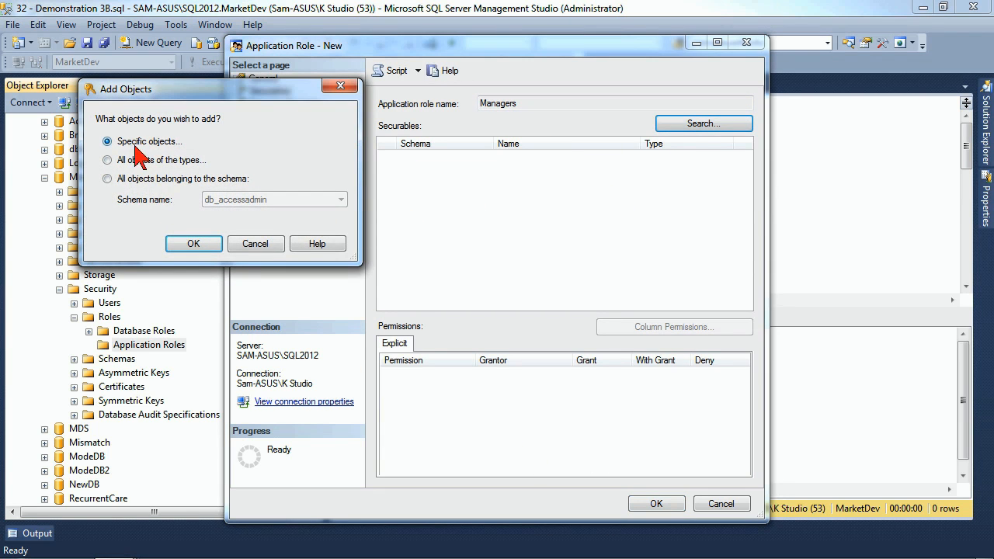
left_click(133, 164)
left_click(194, 244)
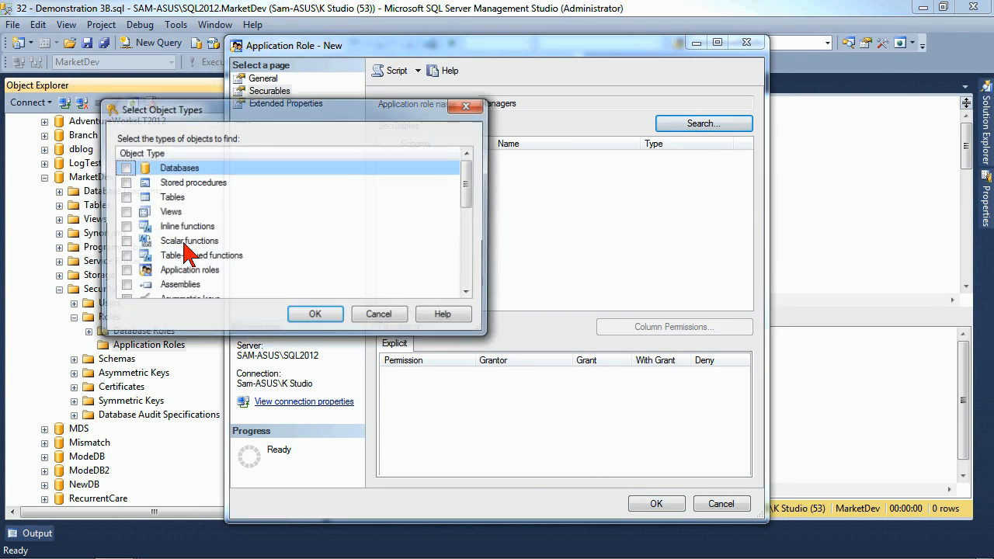
left_click(124, 198)
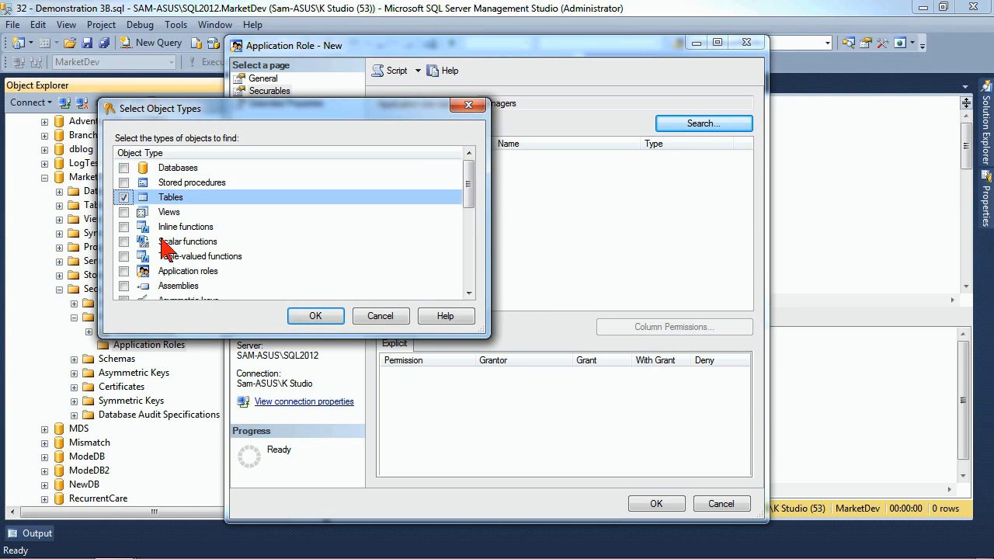
left_click(315, 315)
left_click_drag(750, 194, 749, 233)
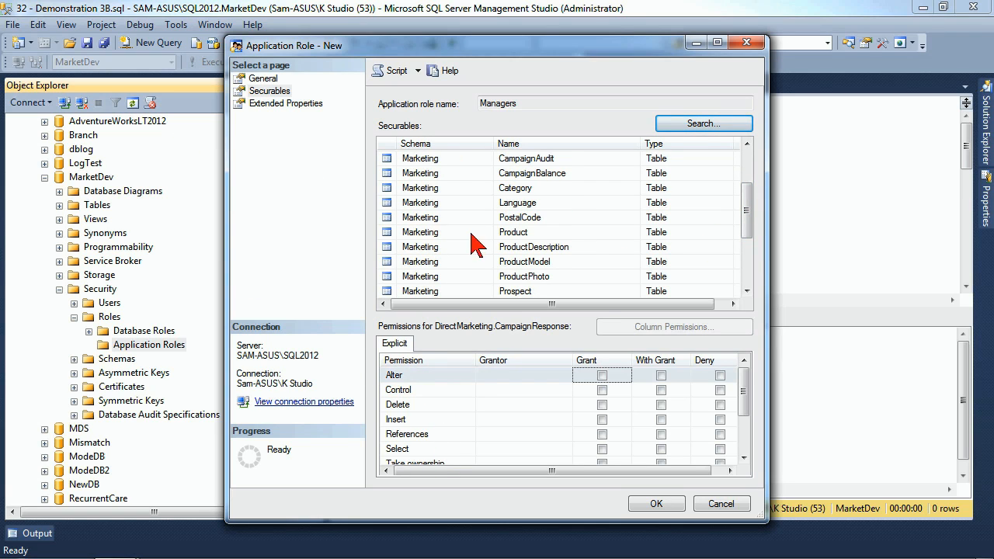
Step: Review the role's general settings, create the Managers application role and select it under Application Roles
left_click(260, 79)
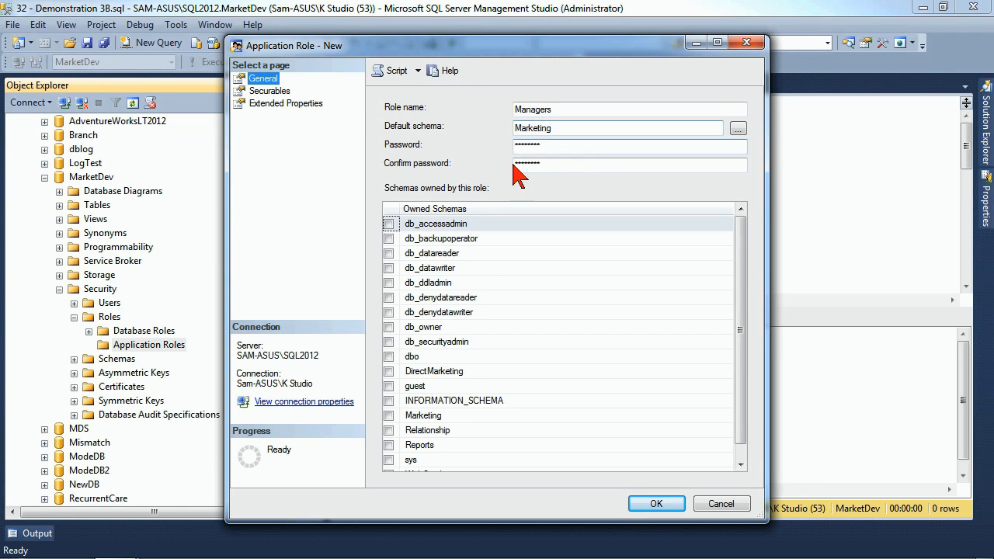
left_click(663, 510)
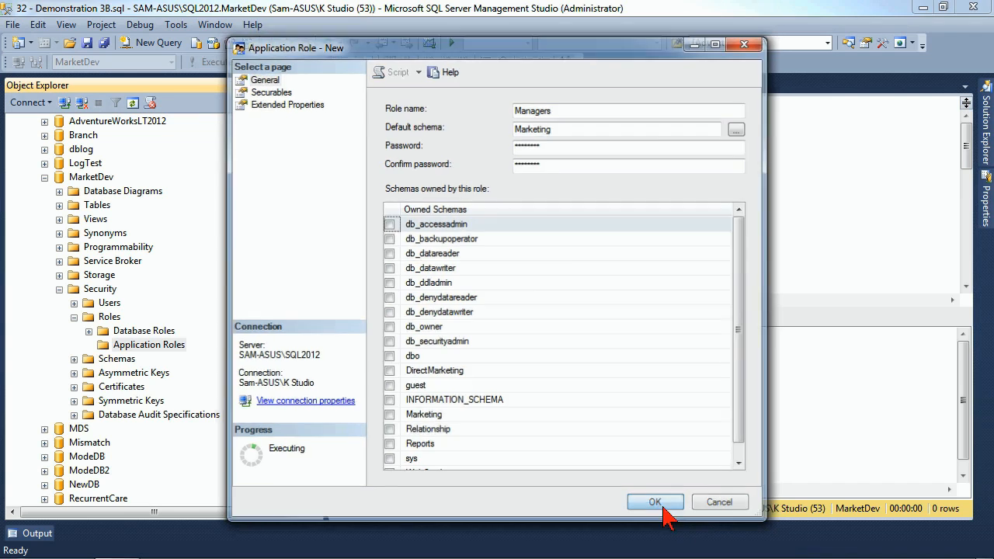
left_click(149, 359)
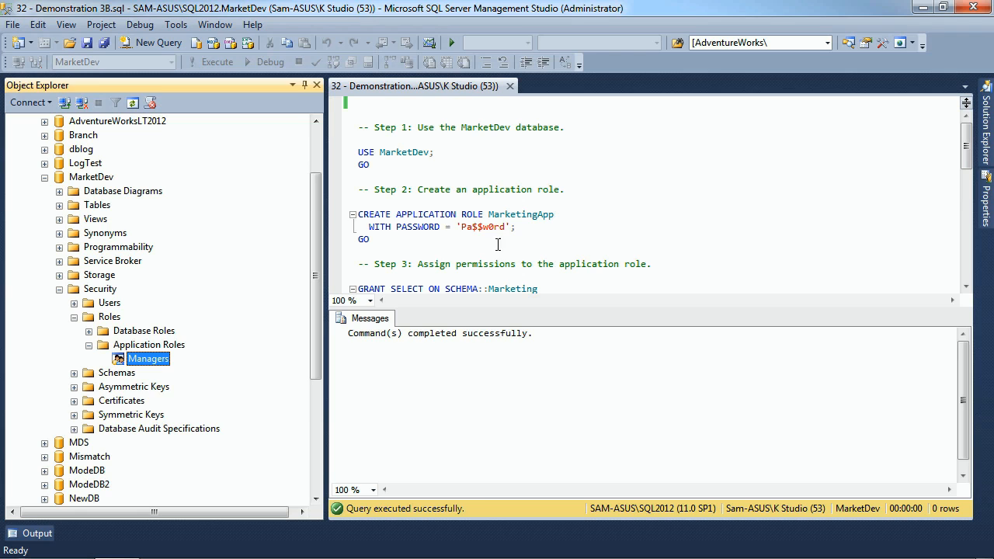
Step: Examine the CREATE APPLICATION ROLE statement in Step 2 of the script, including the MarketingApp role name and password clause
left_click(441, 247)
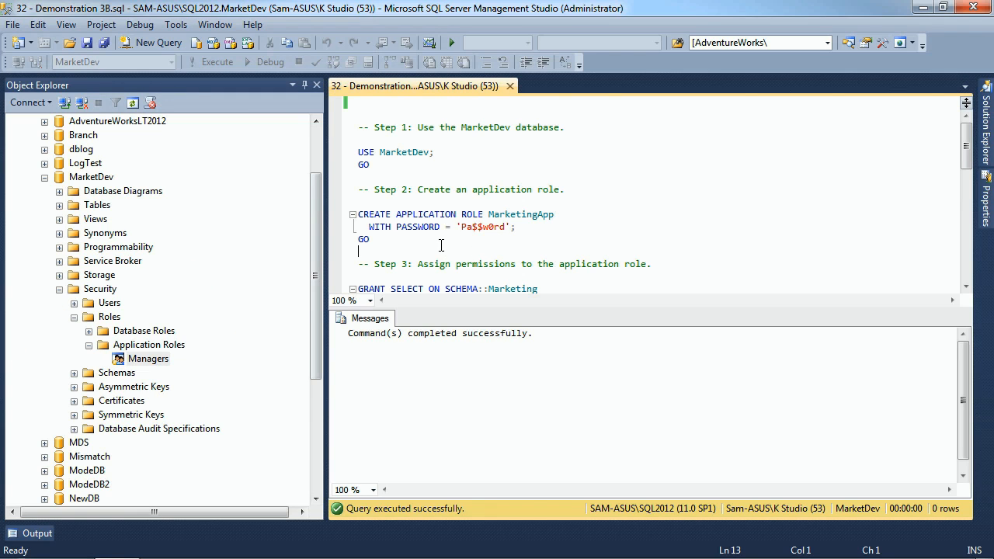
double_click(372, 214)
double_click(435, 215)
left_click(462, 214)
double_click(462, 213)
double_click(521, 214)
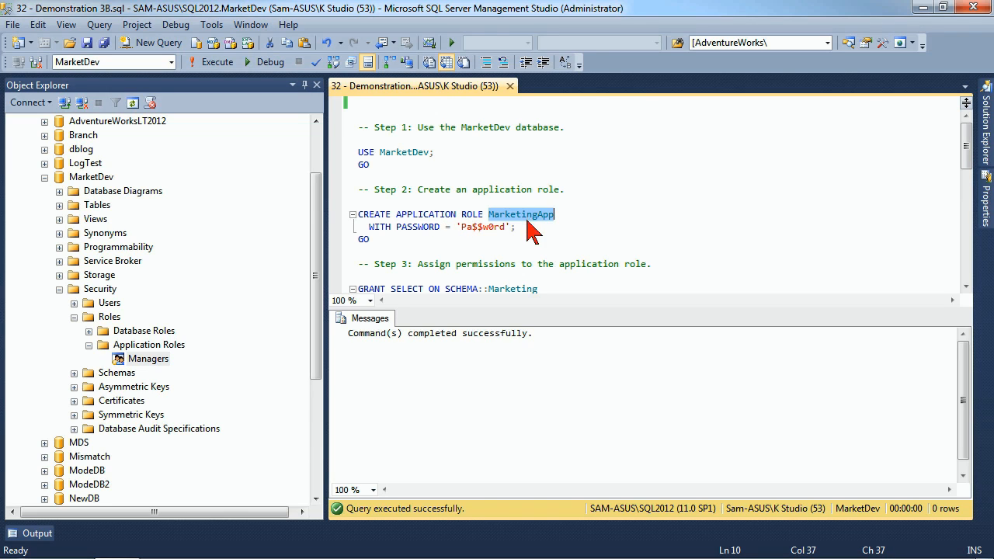
left_click(427, 232)
double_click(423, 227)
left_click(372, 249)
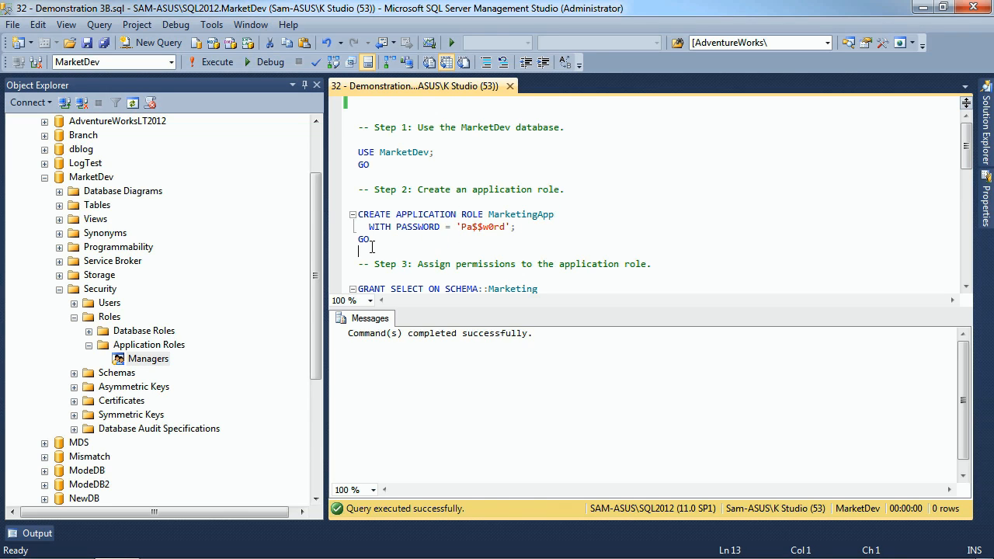
Step: Execute only the Step 2 statement that creates the MarketingApp application role
left_click_drag(372, 247, 354, 214)
left_click(215, 62)
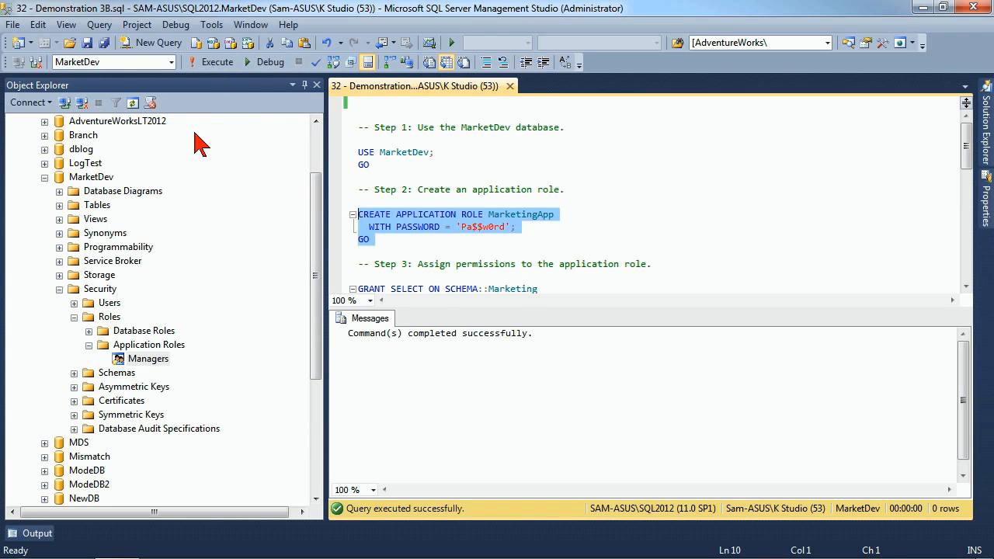
left_click(656, 223)
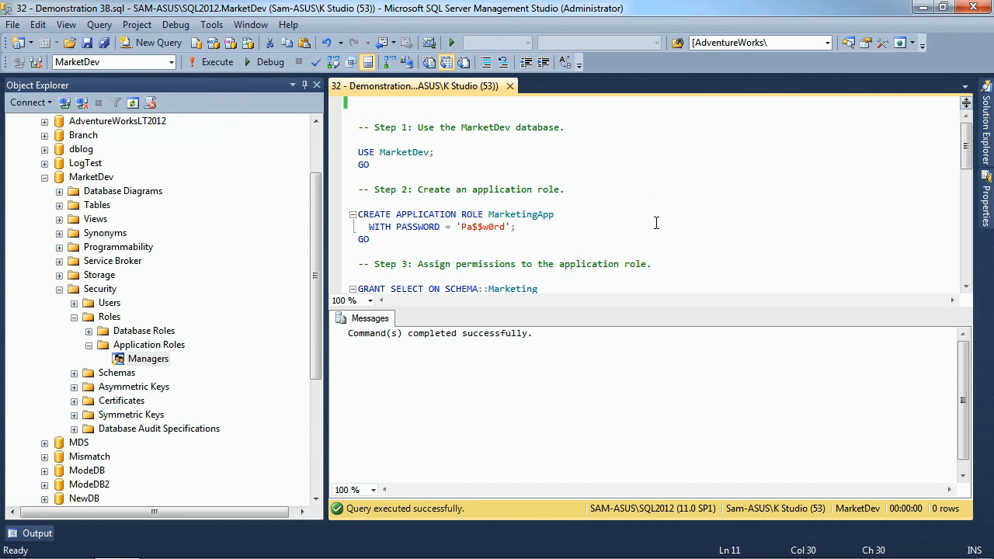
Step: Examine the Step 3 statement granting SELECT on the Marketing schema to MarketingApp, part by part
scroll(656, 223, "down", 3)
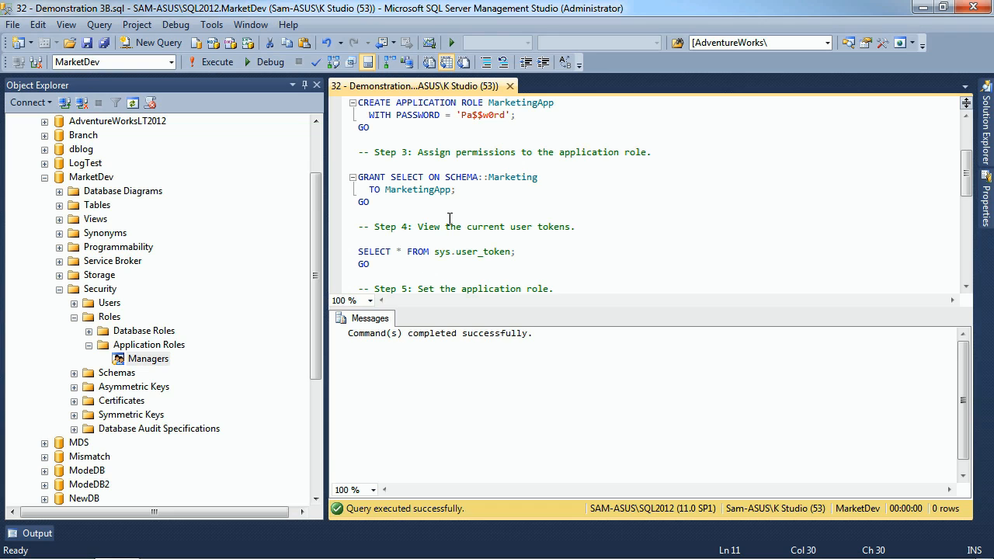
double_click(374, 176)
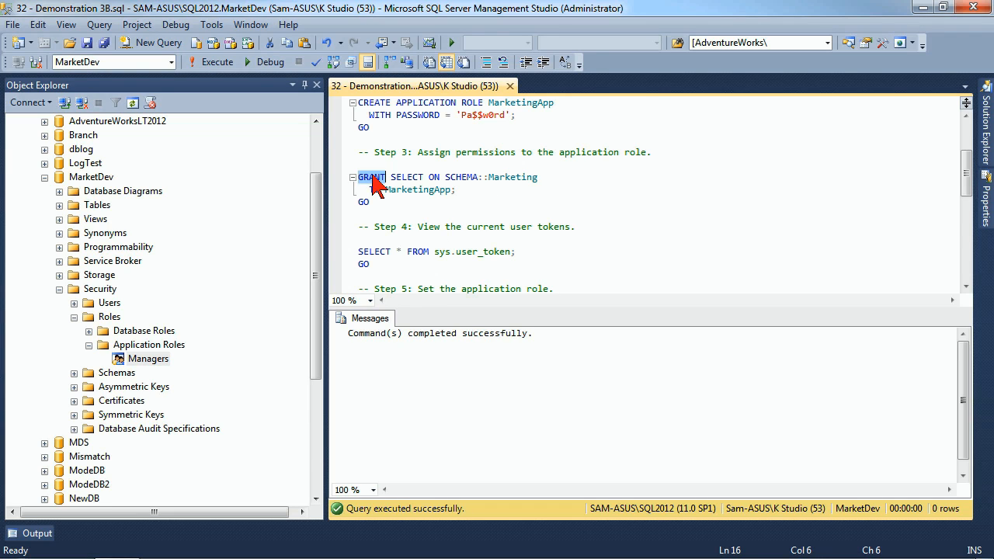
double_click(404, 177)
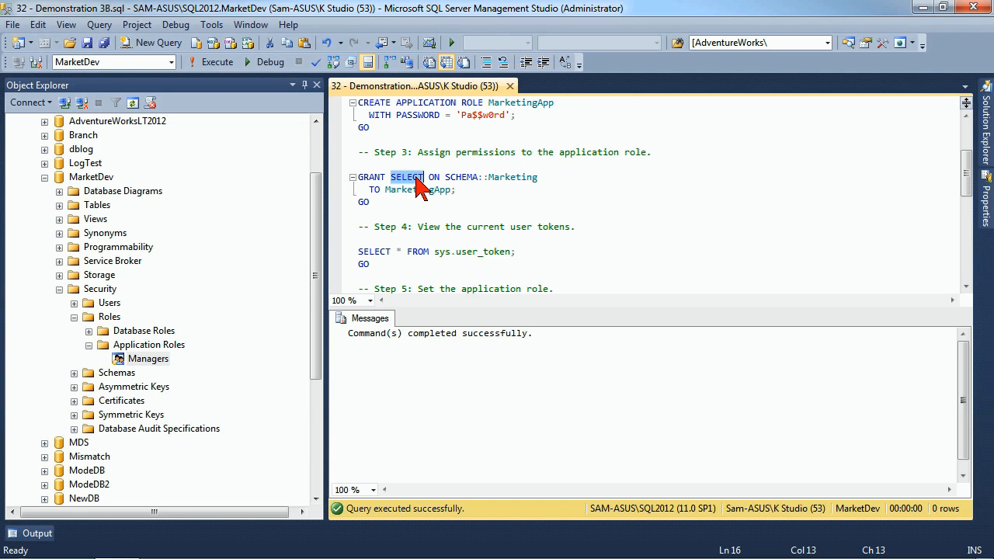
double_click(461, 177)
double_click(511, 177)
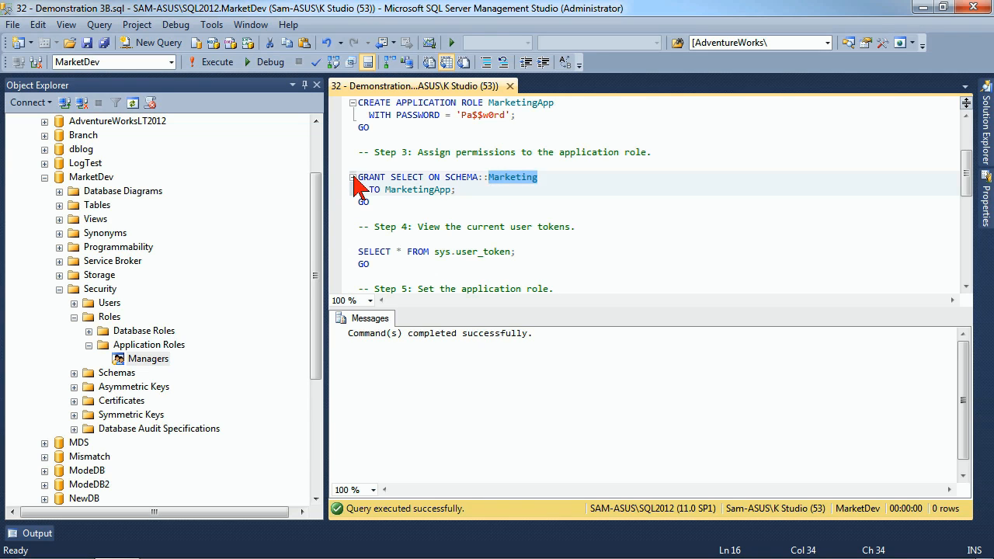
left_click_drag(545, 178, 360, 178)
double_click(371, 189)
double_click(417, 189)
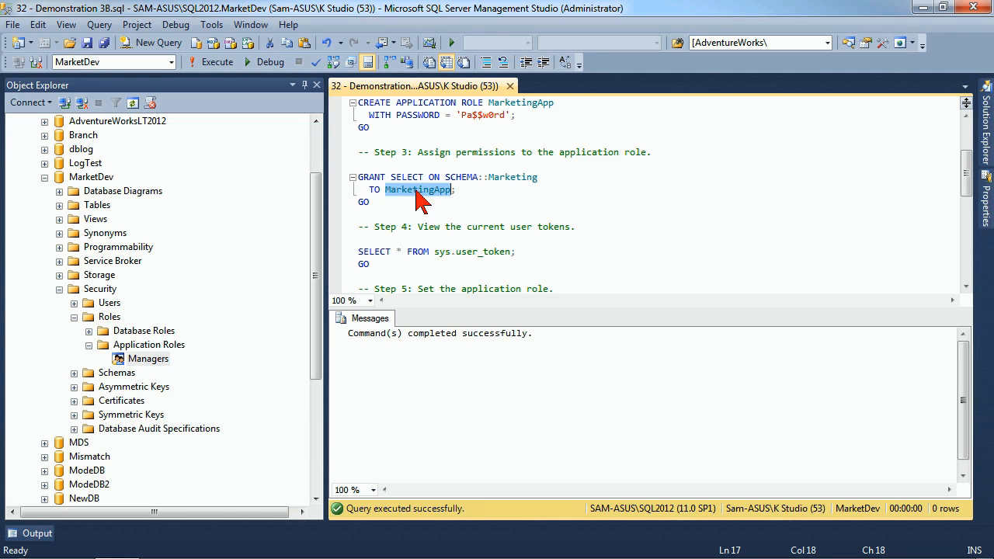
left_click(479, 205)
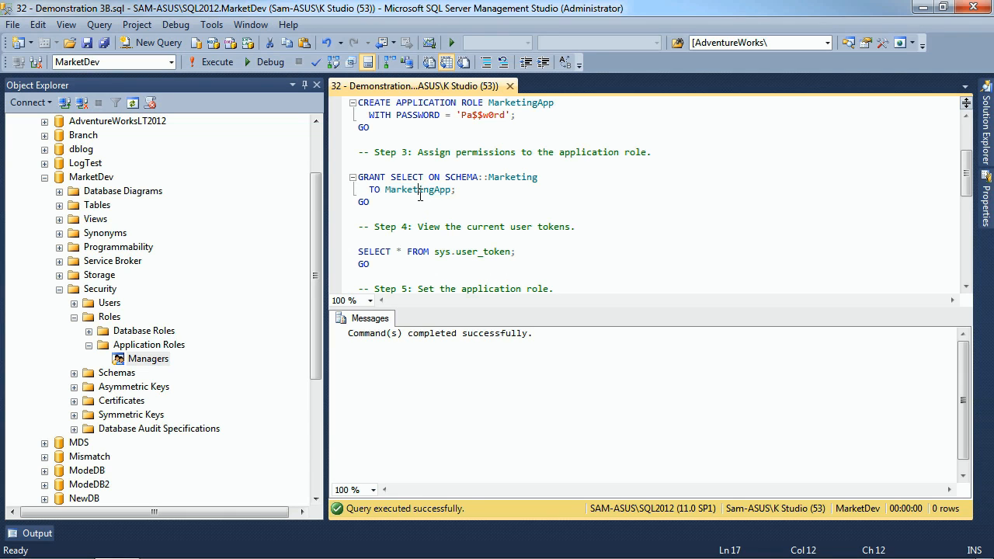
double_click(421, 194)
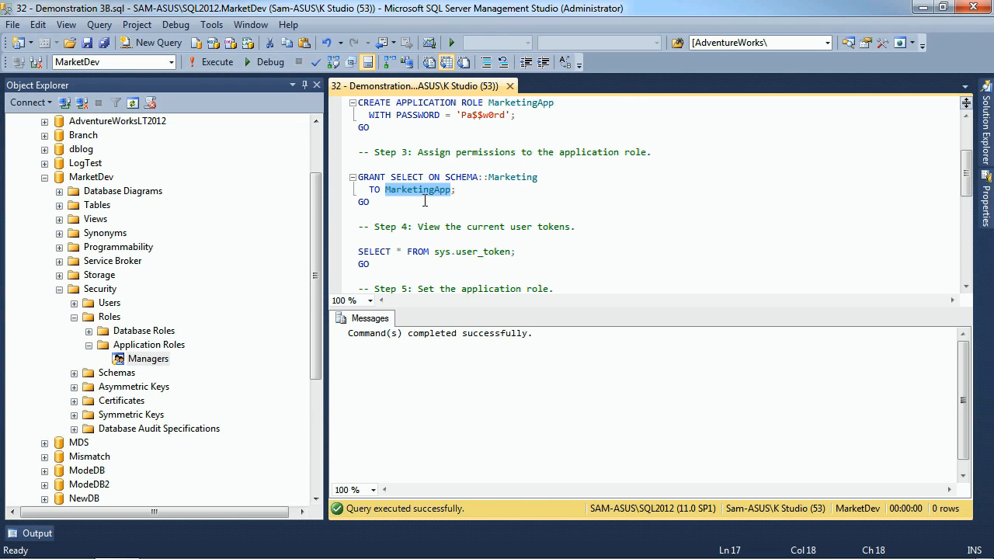
Step: Execute only the Step 3 statement that grants SELECT on the Marketing schema to MarketingApp
double_click(408, 178)
double_click(517, 176)
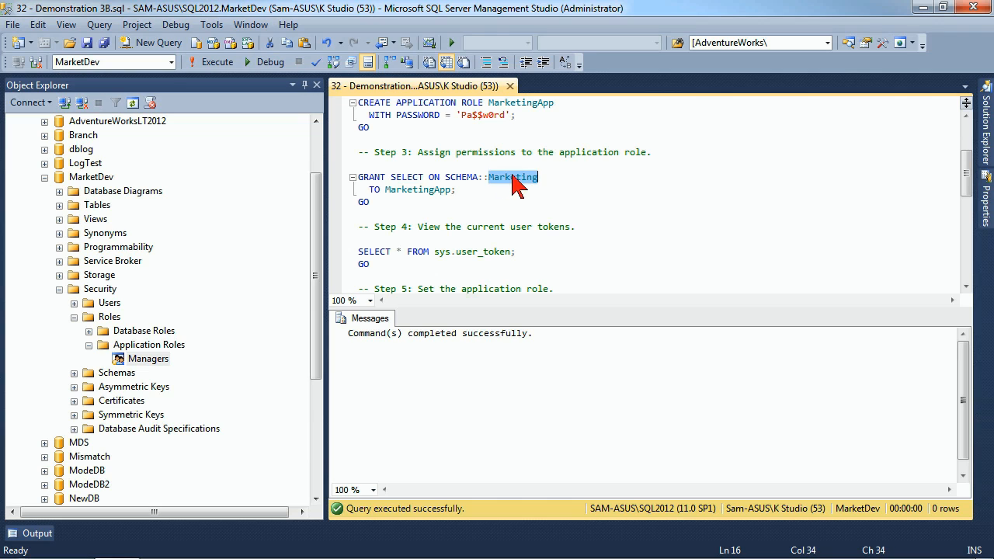
left_click(380, 206)
left_click_drag(380, 207, 358, 164)
left_click(217, 63)
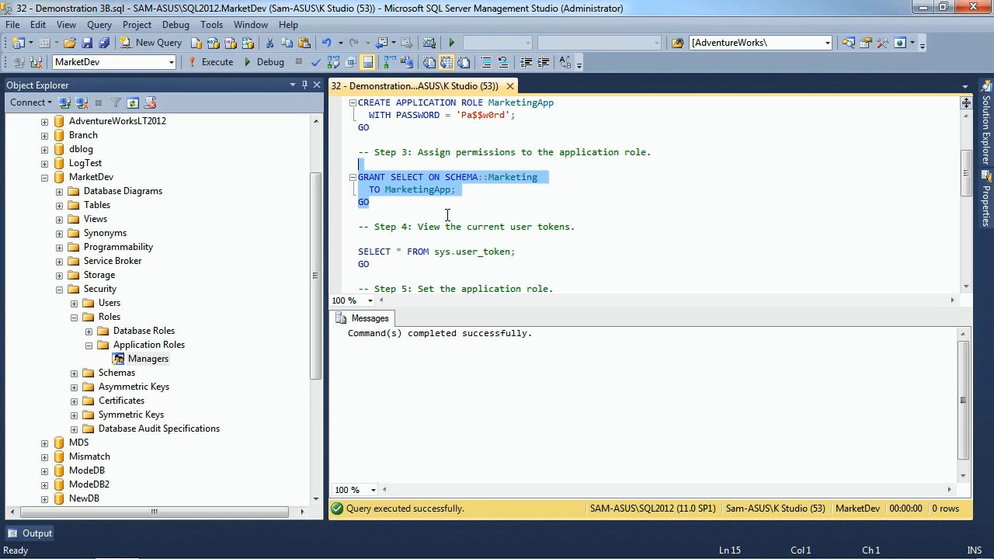
left_click(623, 245)
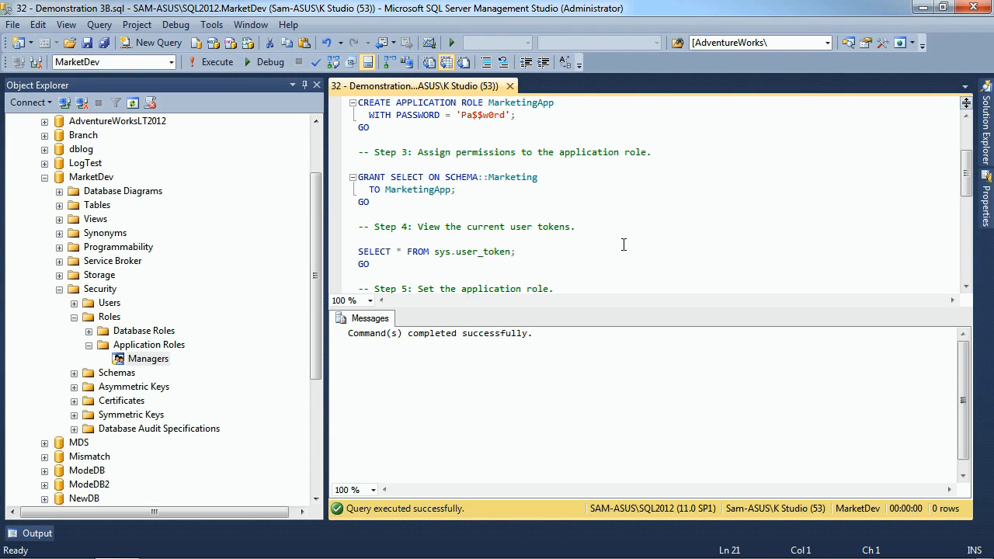
Step: Run only the Step 4 query on sys.user_token and inspect the sid and type of the returned token
scroll(623, 244, "down", 1)
left_click_drag(380, 232, 331, 208)
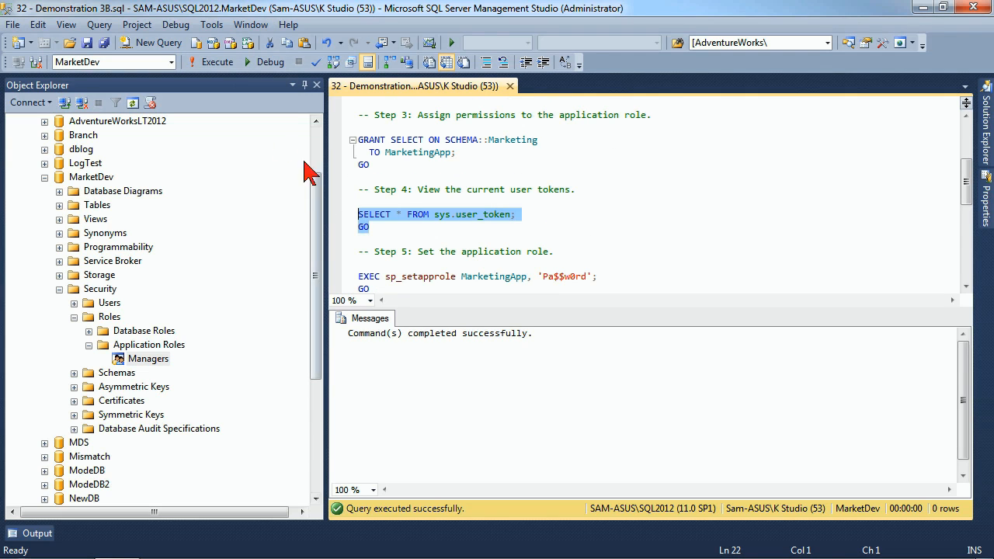
left_click(206, 62)
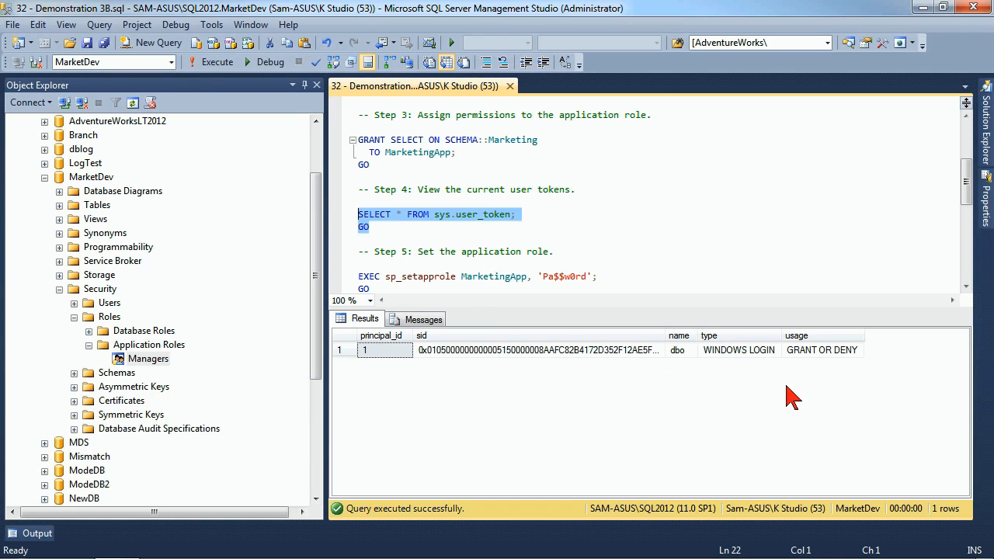
left_click(658, 350)
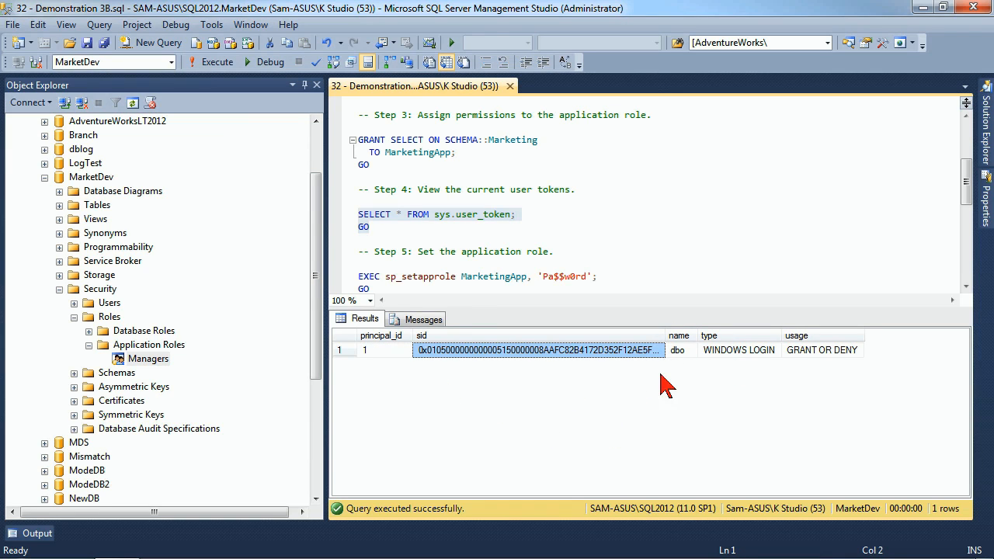
left_click(714, 355)
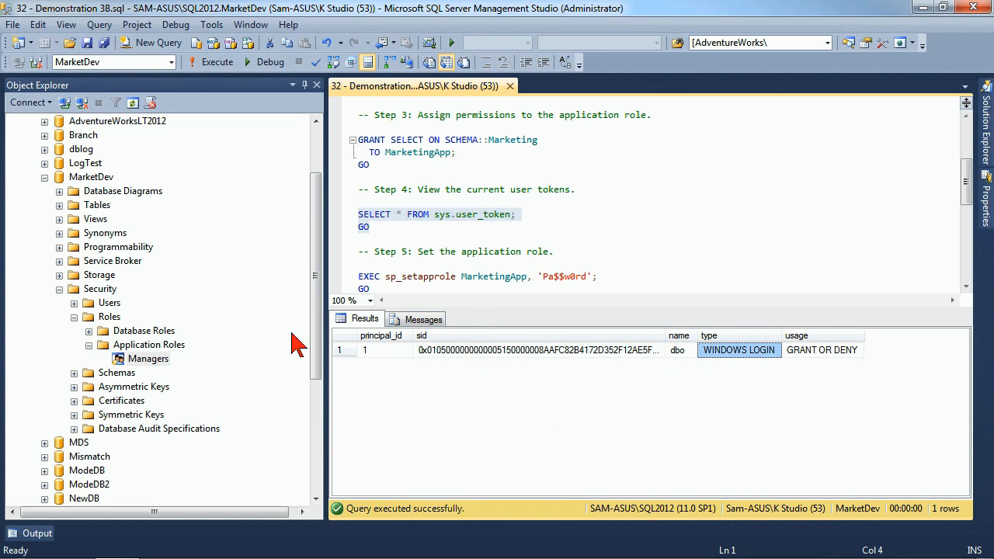
Step: Review the sp_setapprole call in Step 5 and execute only that statement to activate the MarketingApp application role
left_click(685, 249)
scroll(685, 248, "down", 2)
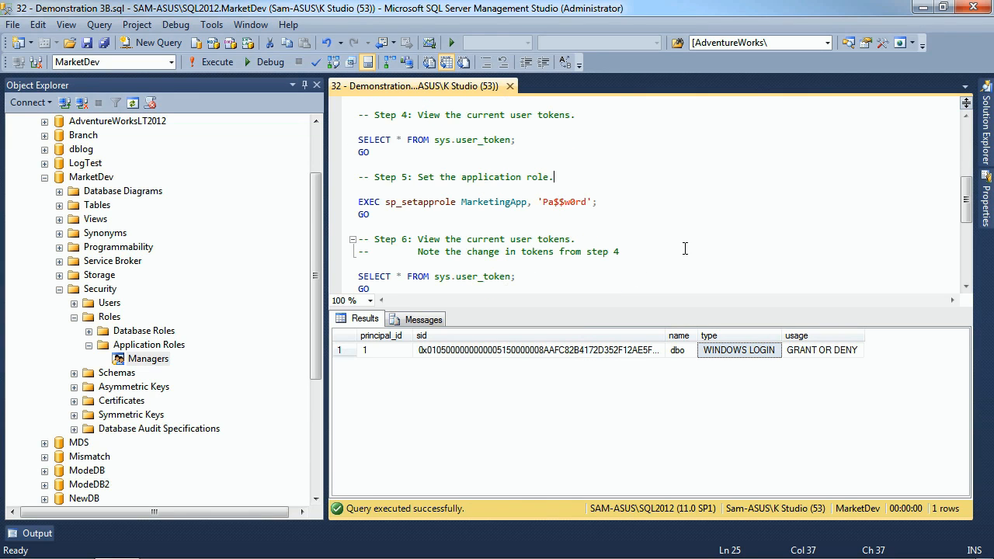
double_click(397, 204)
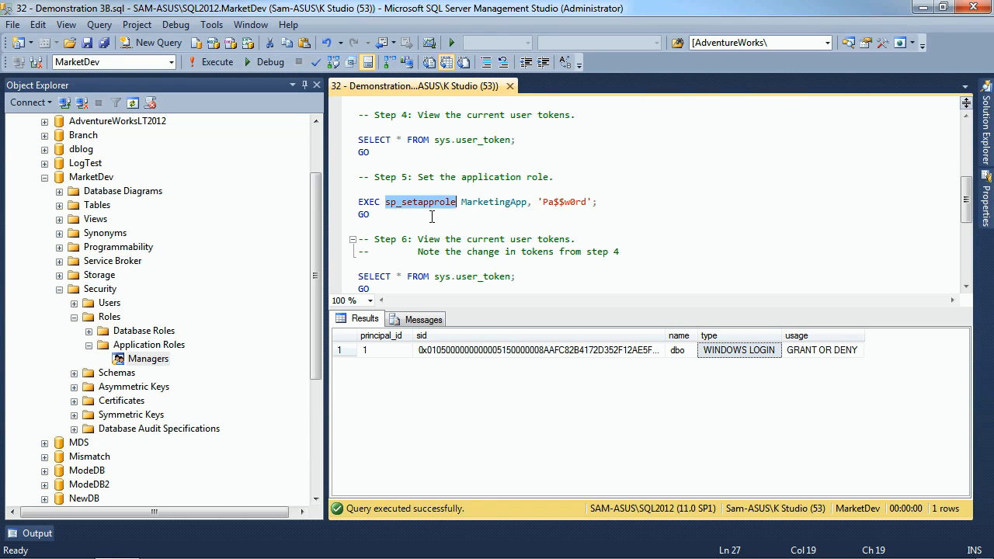
double_click(477, 201)
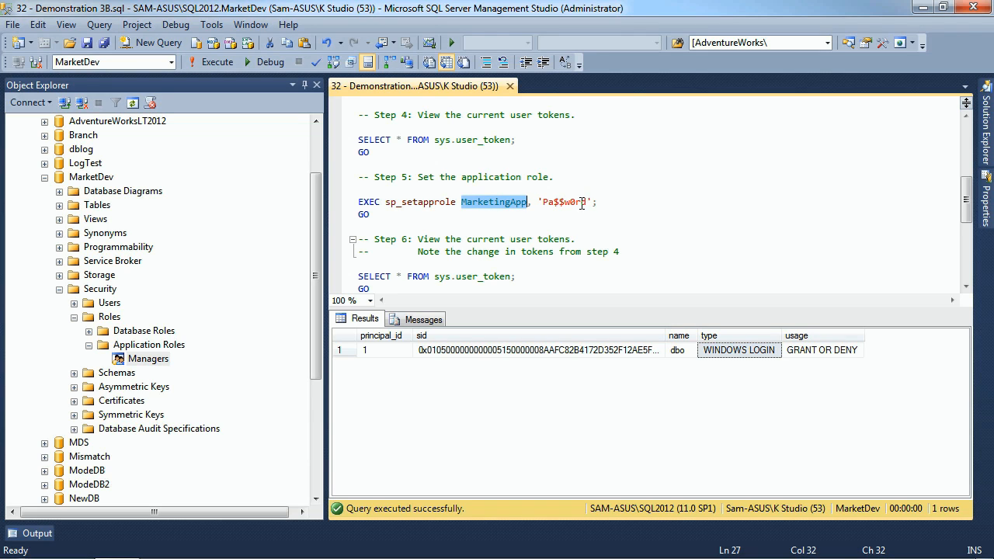
left_click(472, 223)
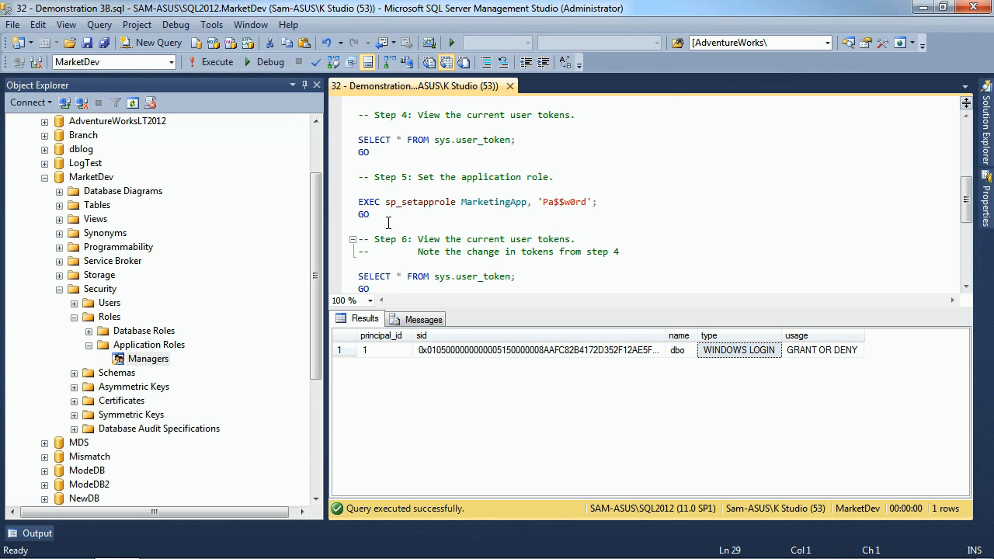
left_click_drag(388, 224, 347, 204)
left_click(208, 63)
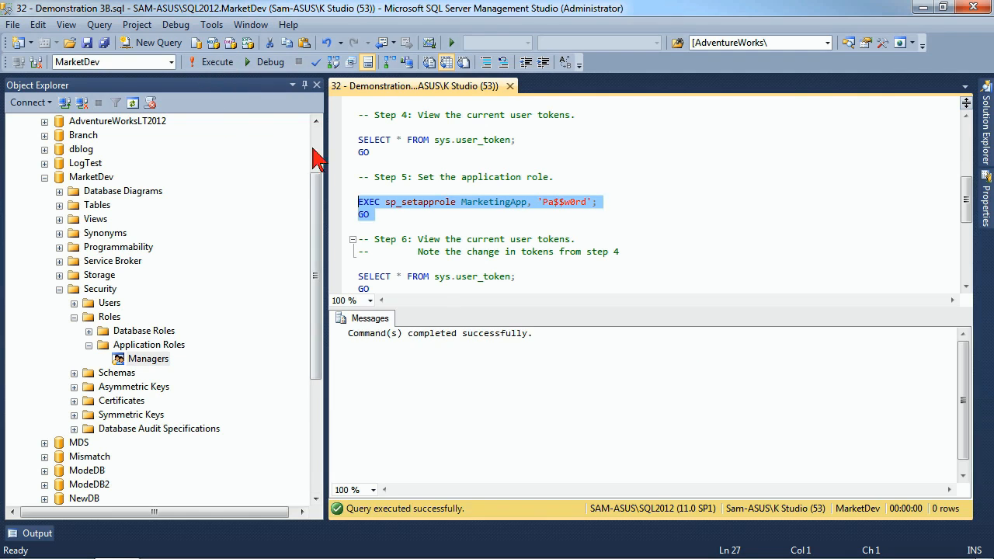
Step: Run only the Step 6 query on sys.user_token and inspect the type and name of the first token
scroll(517, 278, "down", 1)
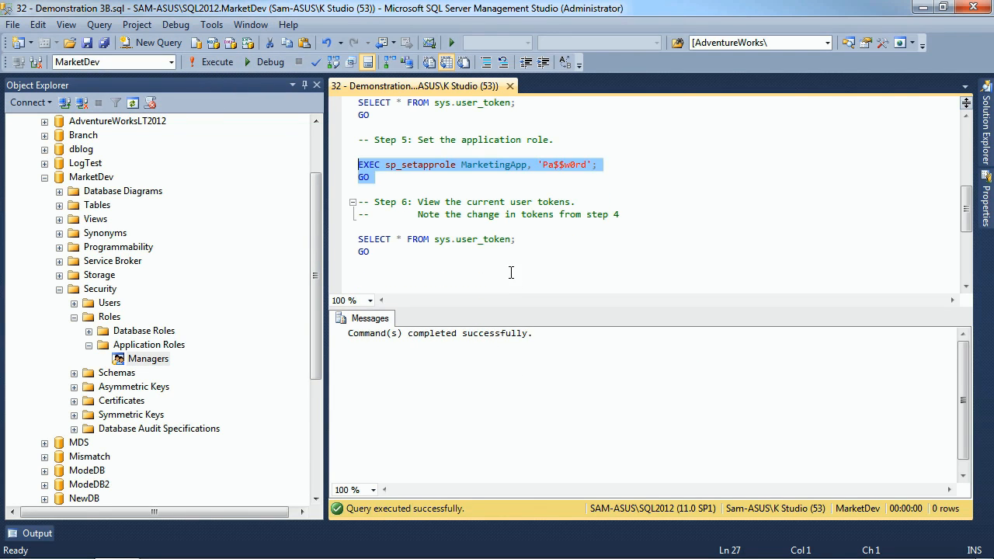
left_click_drag(384, 251, 358, 239)
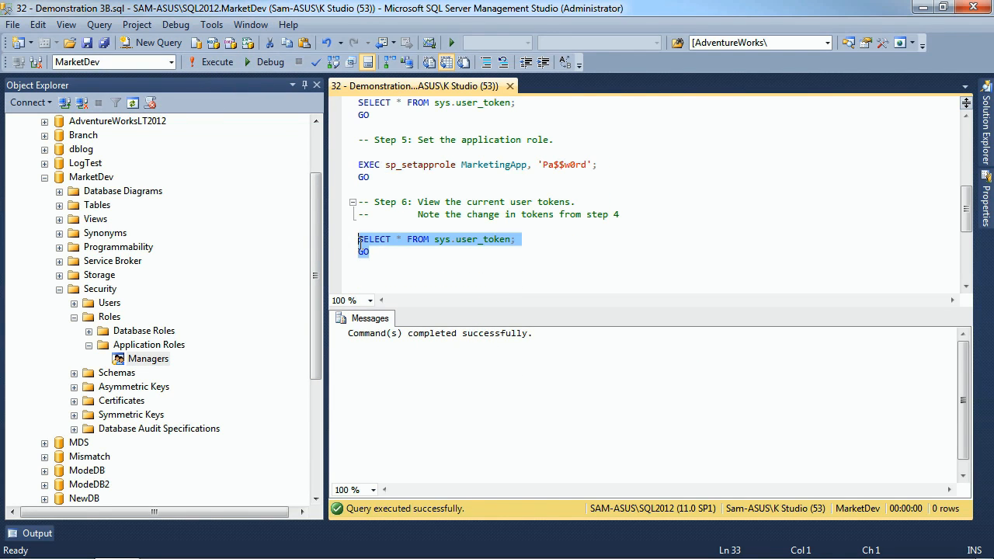
left_click(211, 62)
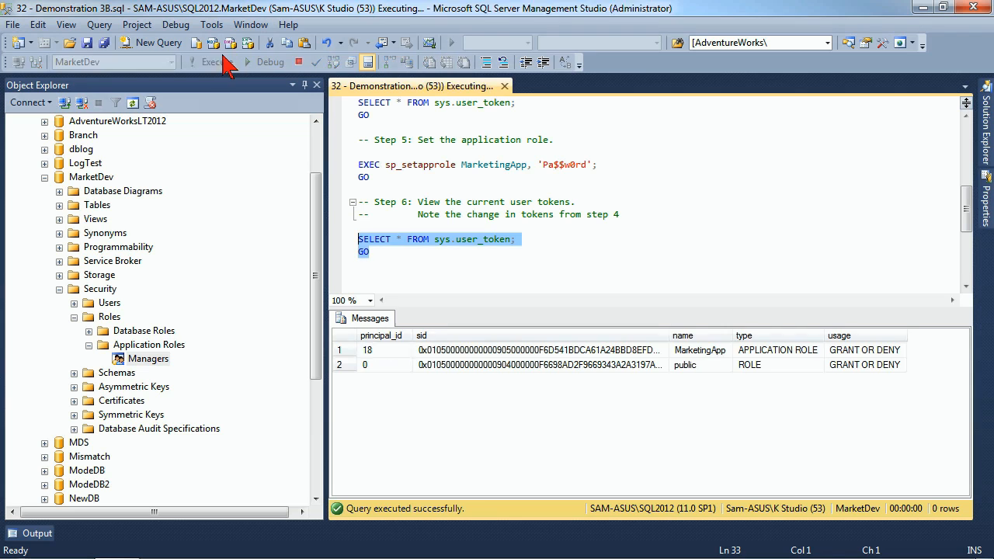
left_click(779, 352)
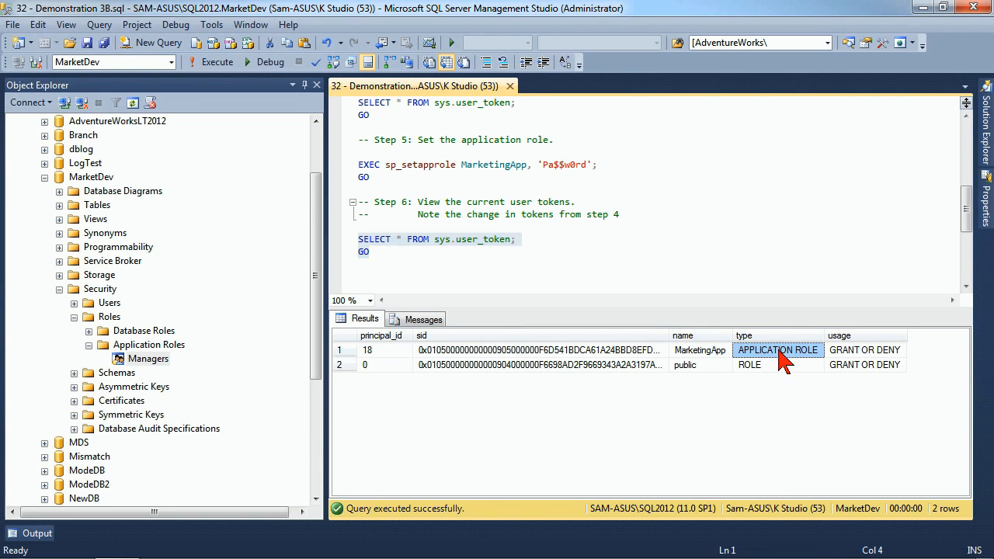
left_click(685, 351)
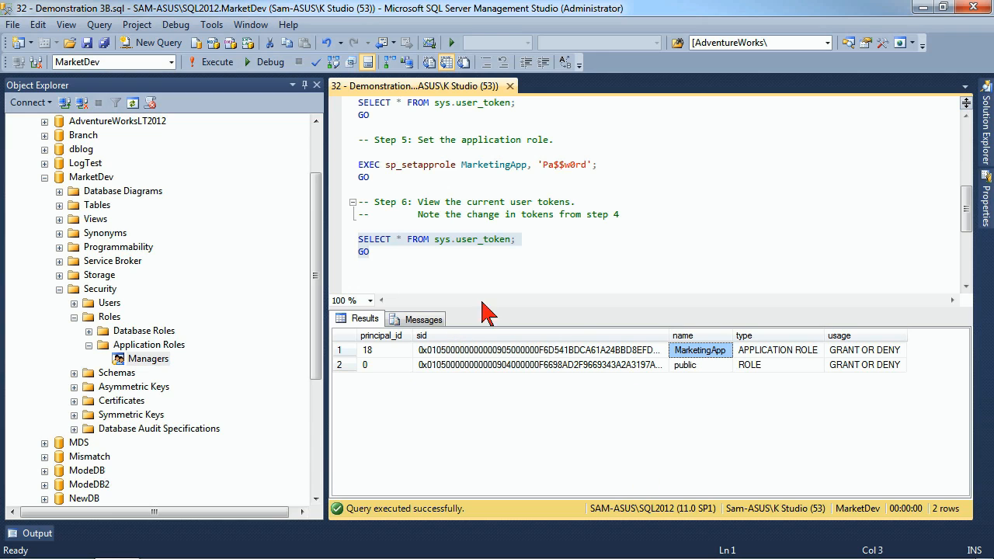